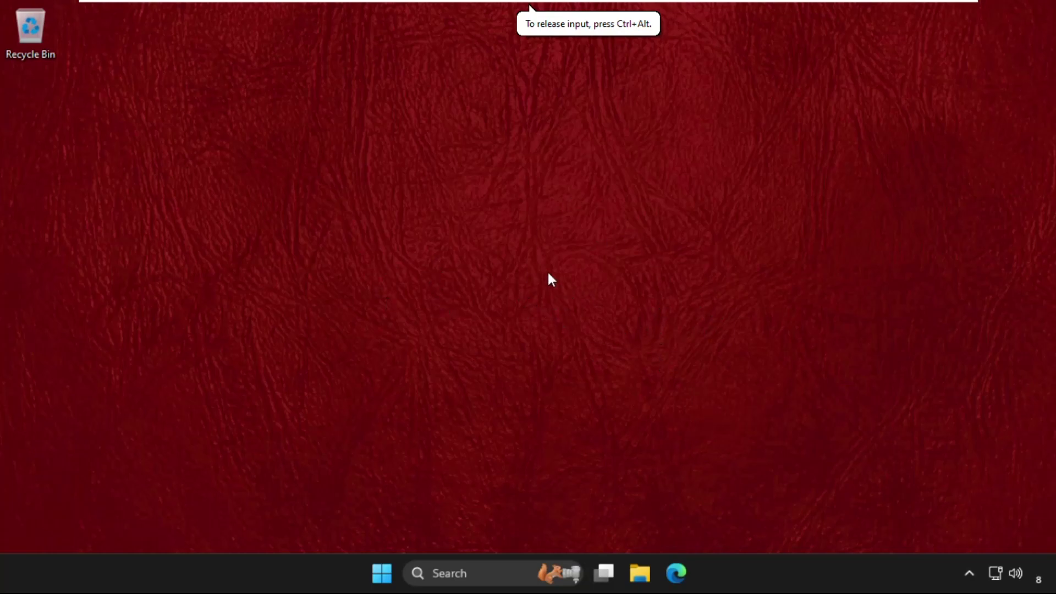
- Search Windows for 'control' and launch the Control Panel best match
click(453, 574)
text(d)
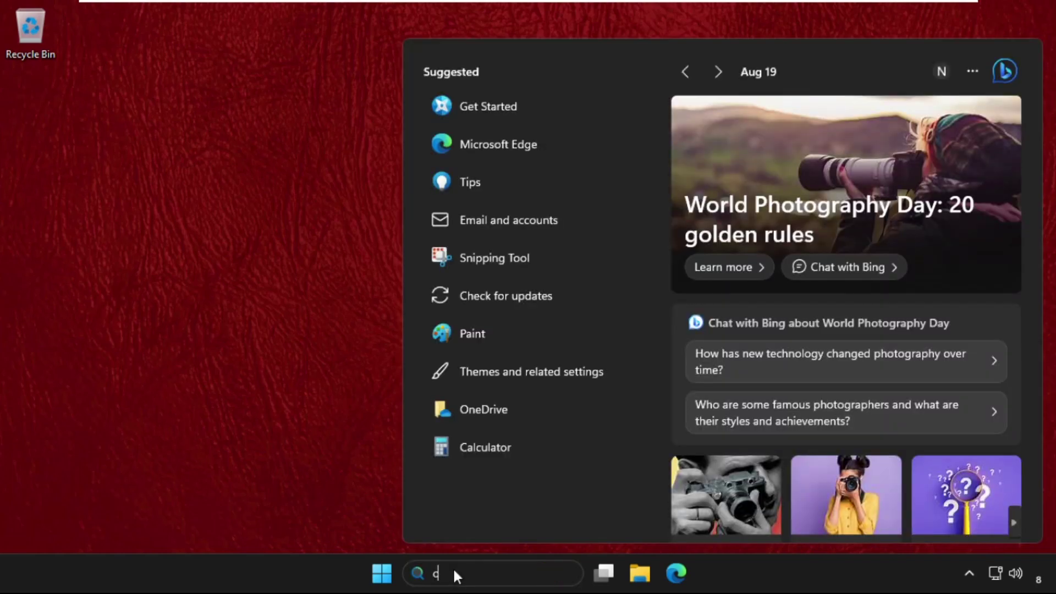
text(ontrol)
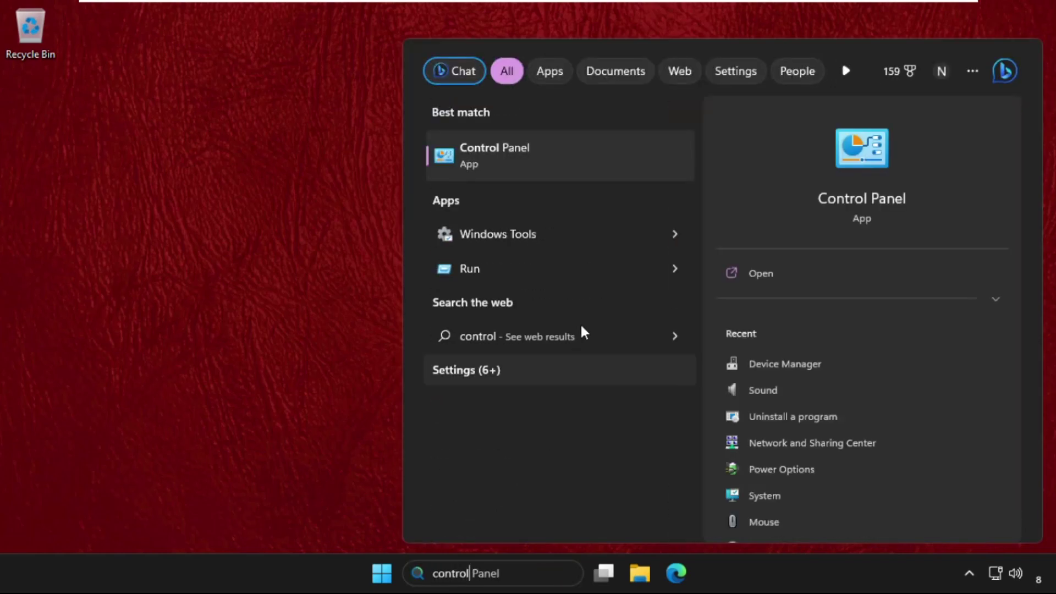
click(543, 168)
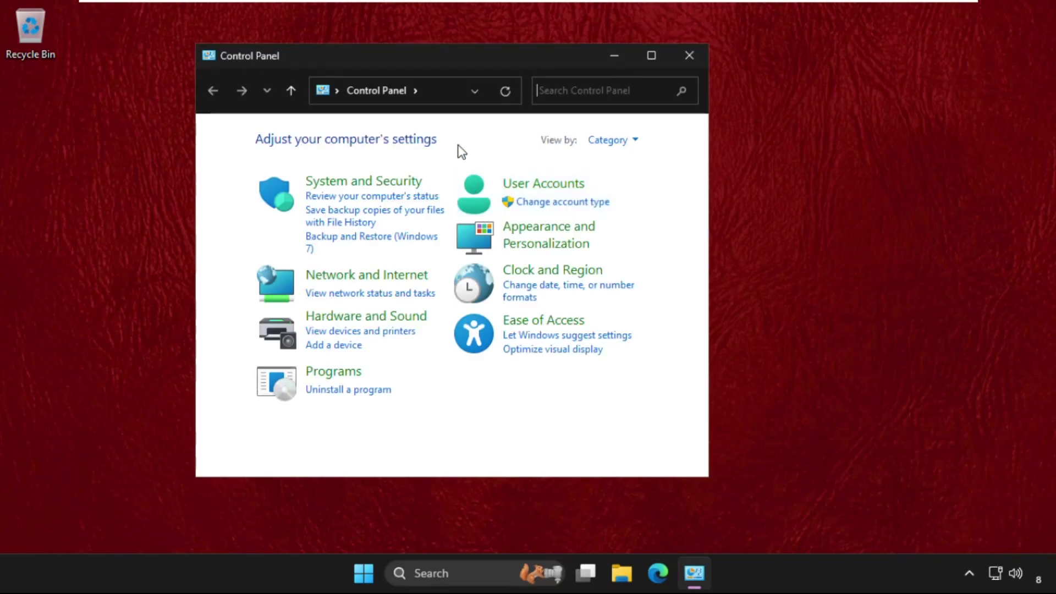
- Move and enlarge the Control Panel window, and set View by to Large icons
drag(474, 55, 612, 60)
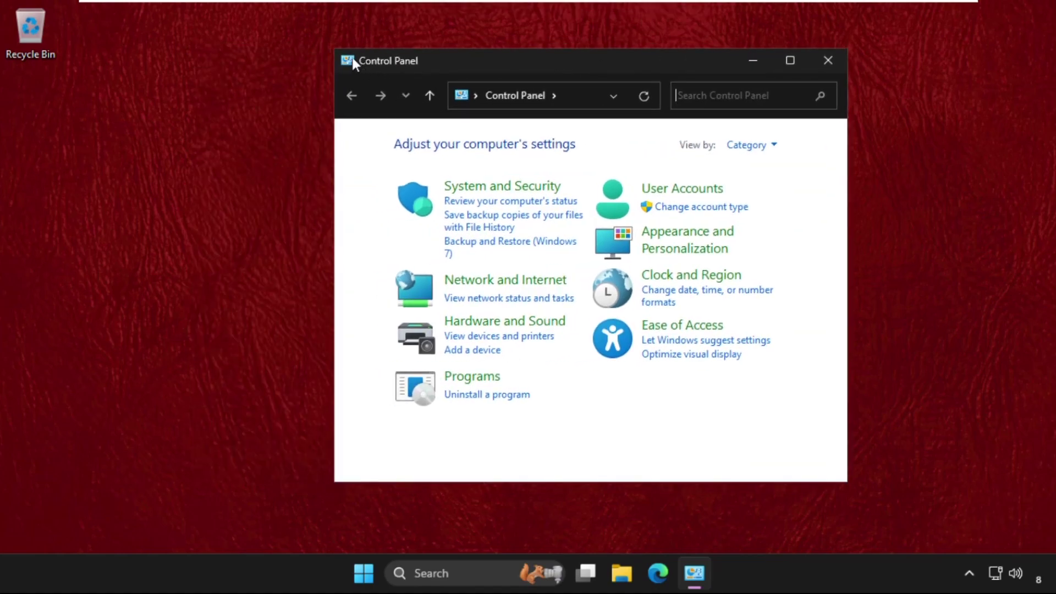
drag(333, 48, 205, 74)
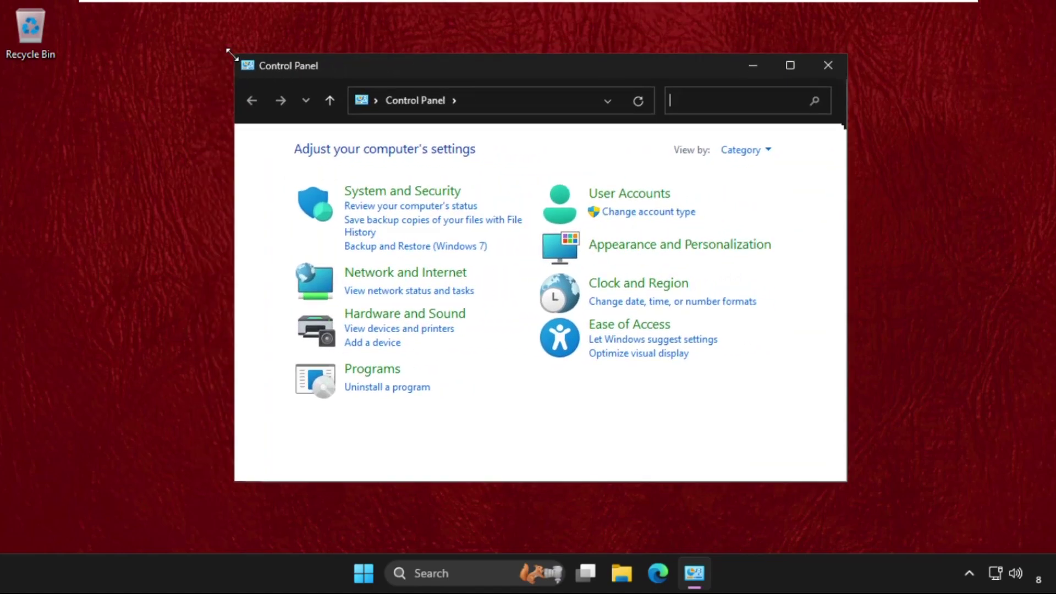
drag(451, 97, 470, 86)
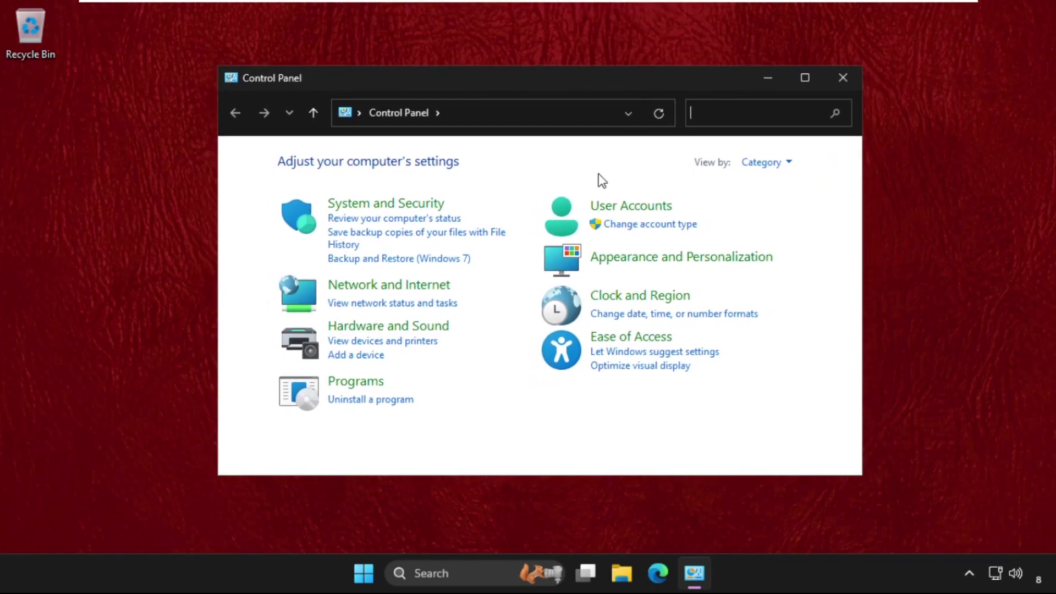
click(763, 164)
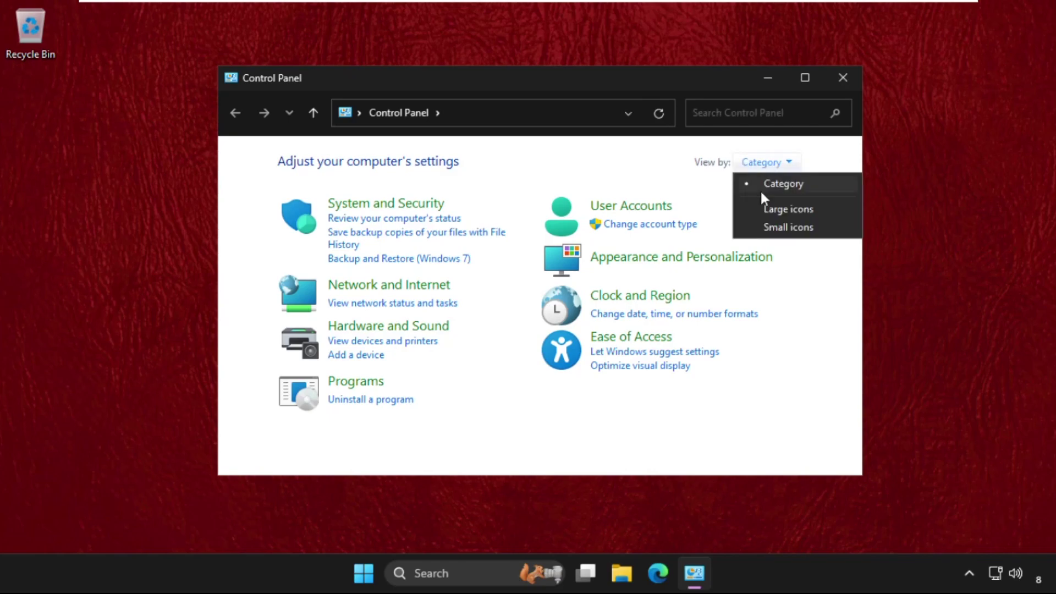
click(765, 207)
scroll(726, 273, down, 2)
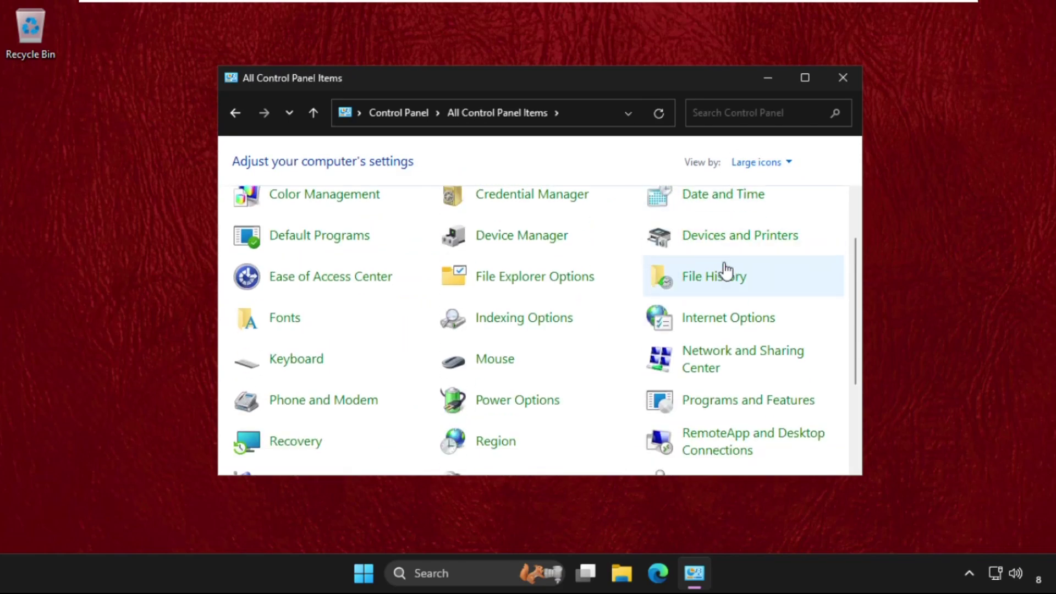
scroll(726, 271, down, 2)
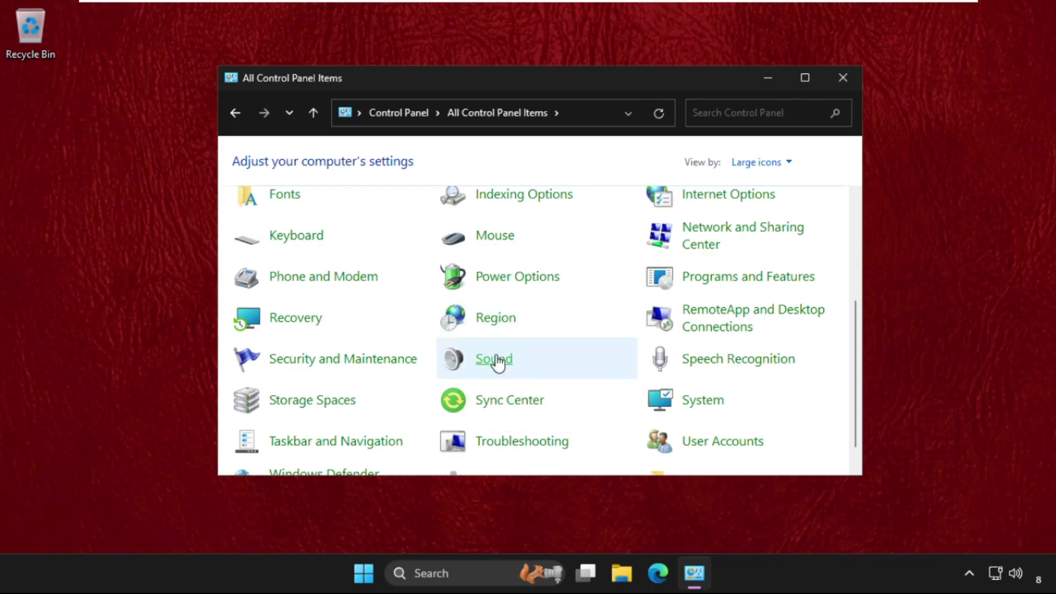
- Open the Sound dialog, centre it, and review the Recording and Playback tabs
click(498, 363)
click(842, 78)
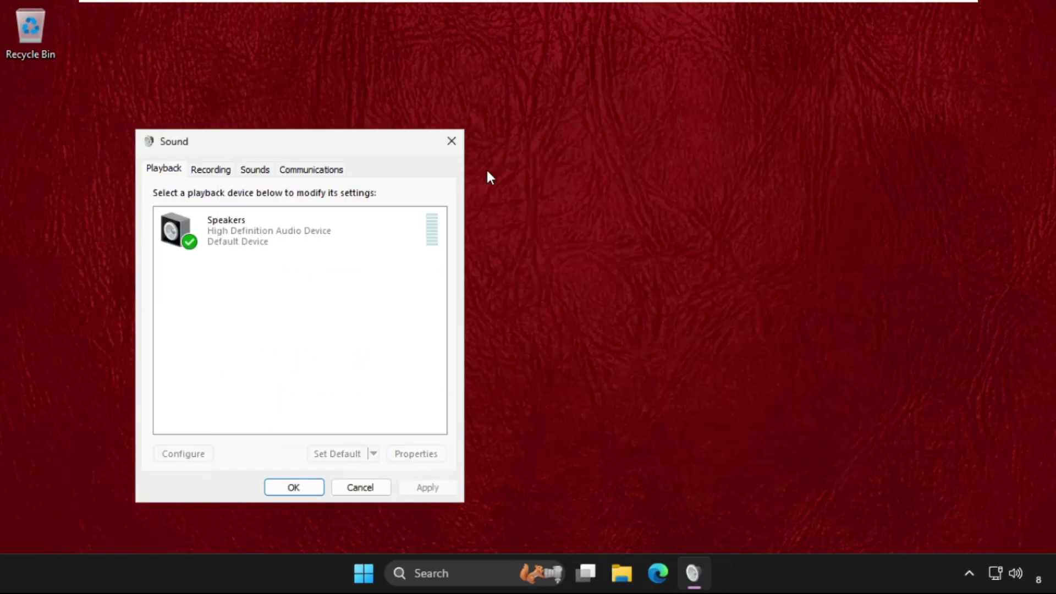
drag(311, 147, 582, 78)
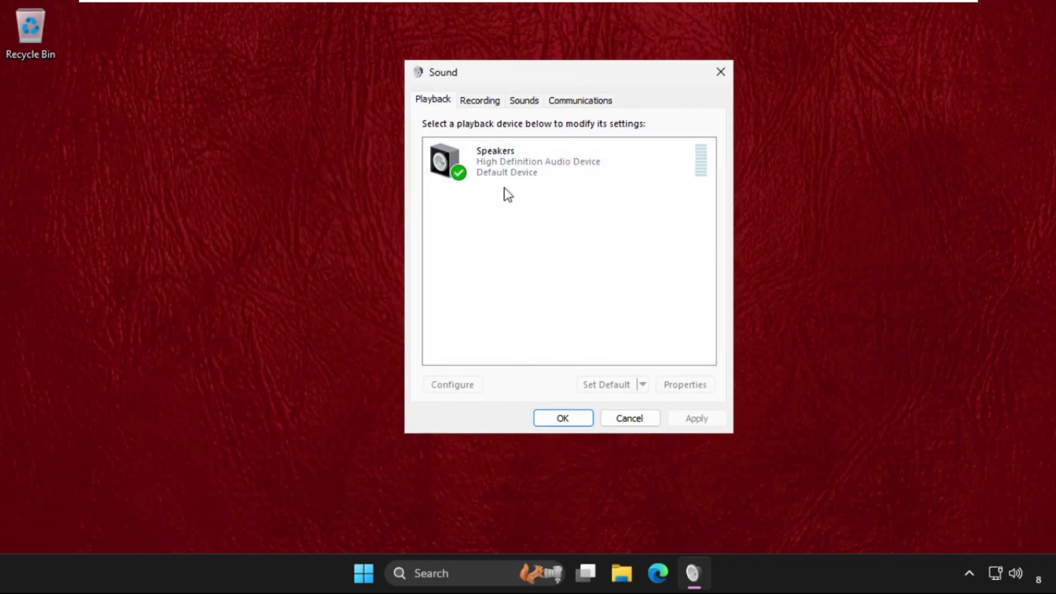
click(479, 105)
click(436, 103)
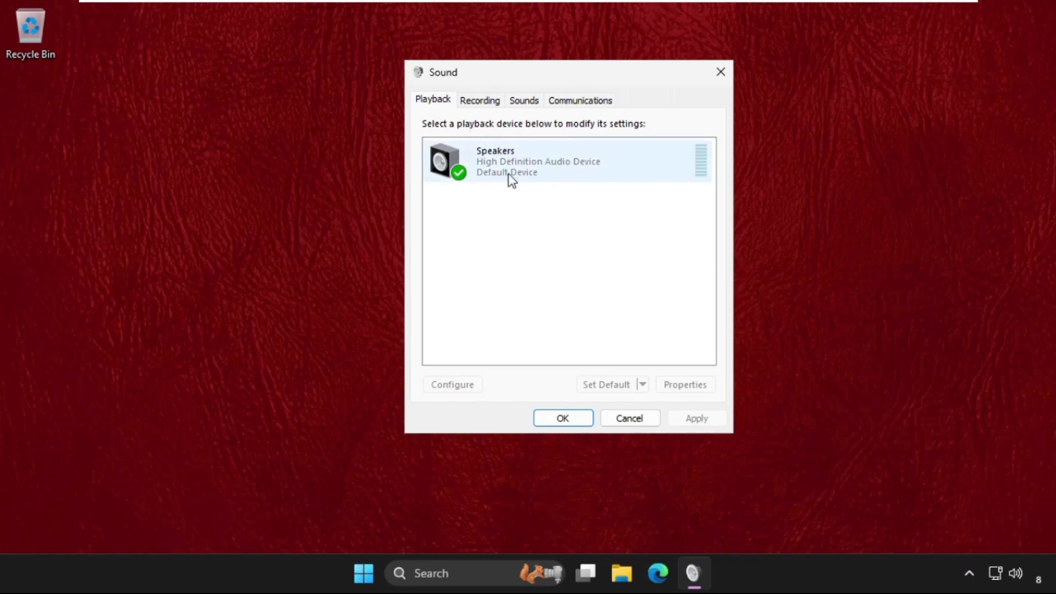
click(482, 102)
click(432, 102)
- Disable the Speakers playback device, then enable it again
right_click(496, 162)
click(544, 206)
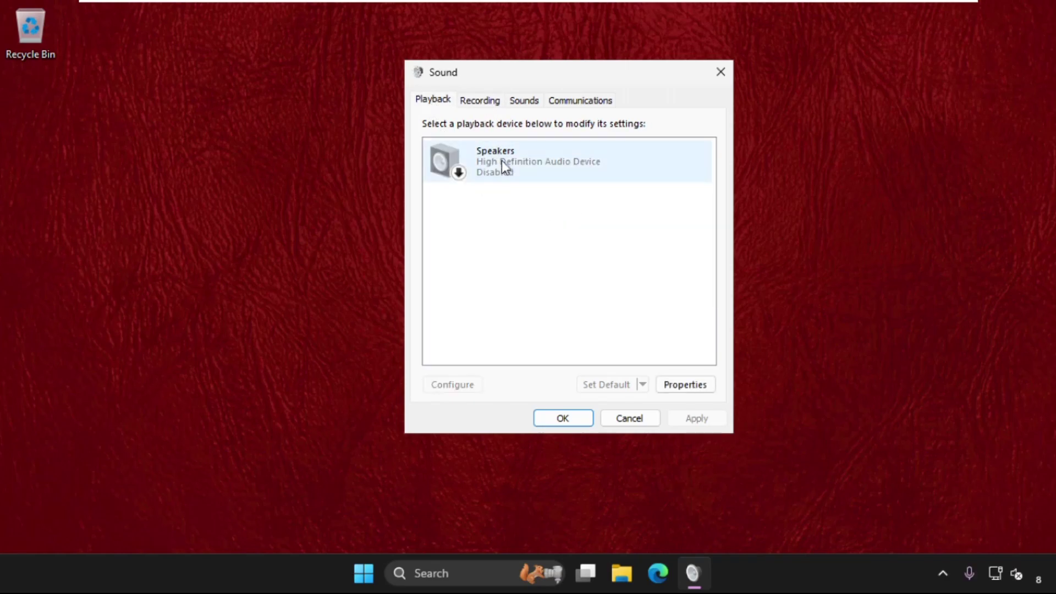
right_click(502, 162)
click(561, 194)
- Disable and re-enable the Microphone on Recording, then return to Speakers on Playback
click(486, 104)
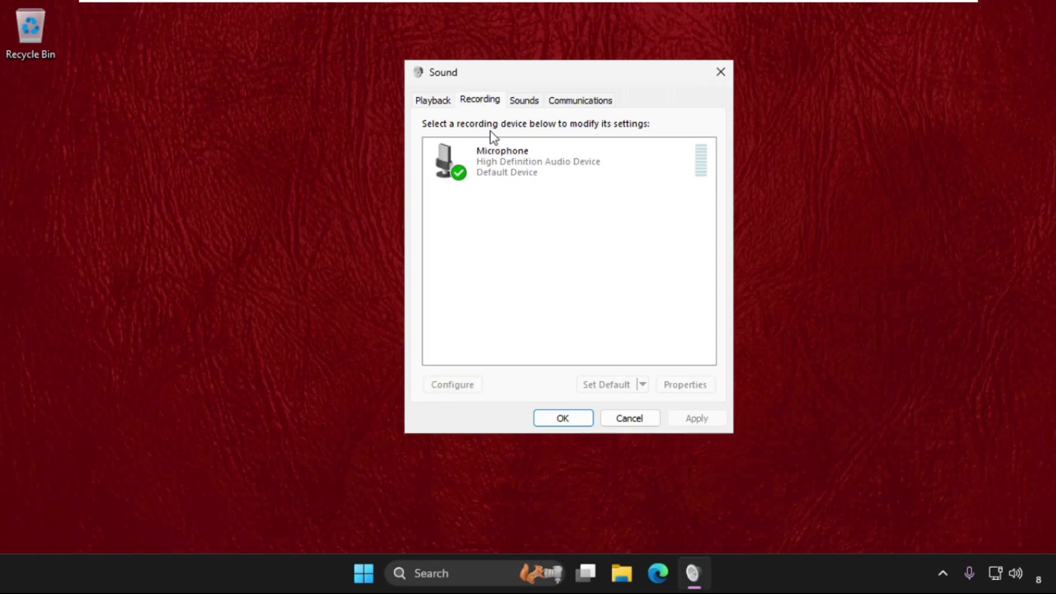
right_click(495, 152)
click(536, 170)
right_click(515, 170)
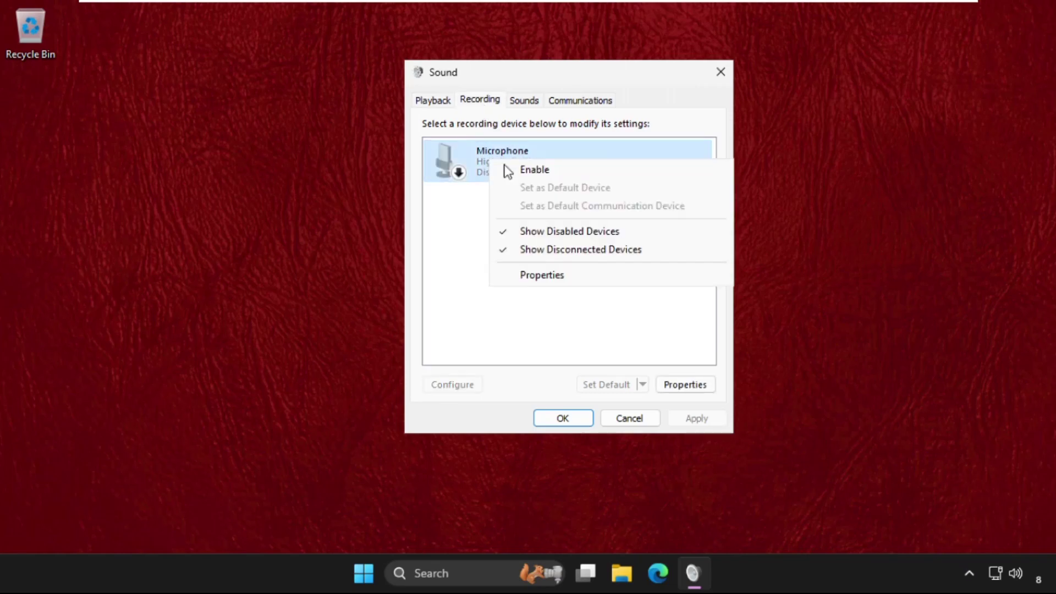
click(548, 171)
click(434, 101)
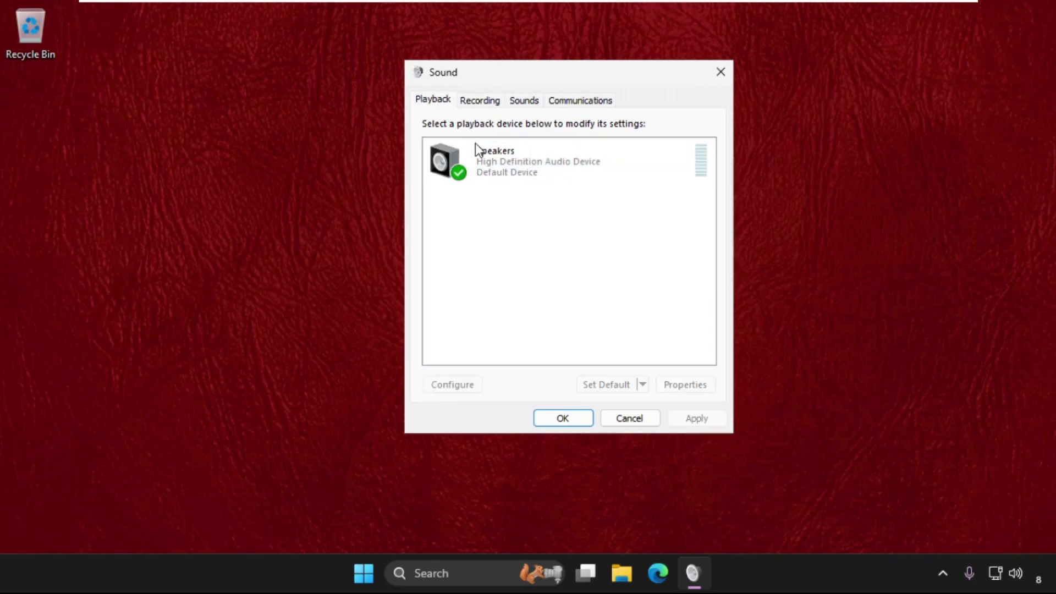
right_click(496, 152)
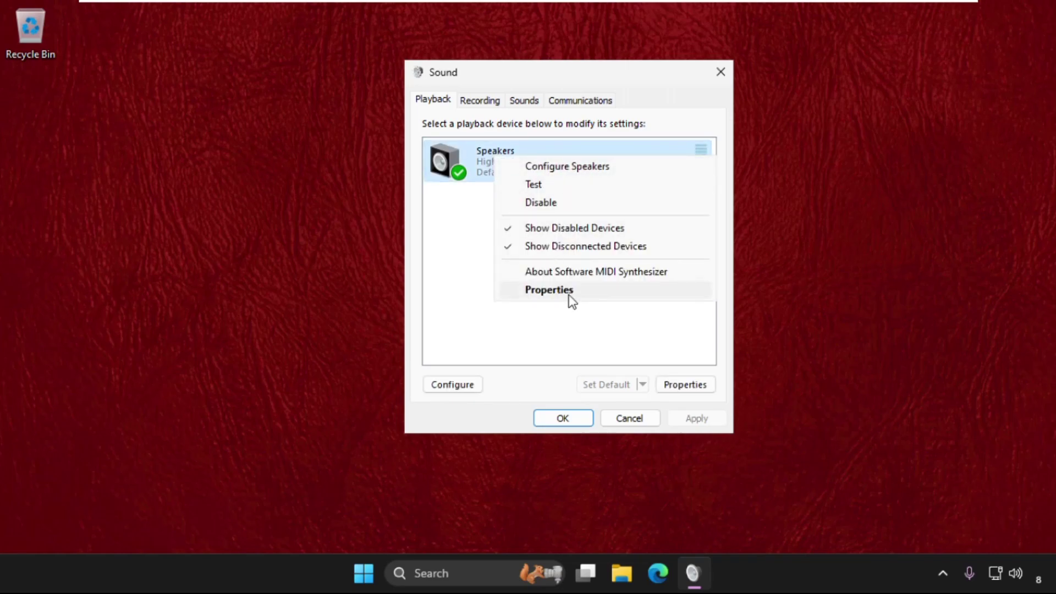
- In Speakers Properties, check Levels, keep Disable all enhancements ticked, and apply with OK
click(568, 293)
click(497, 163)
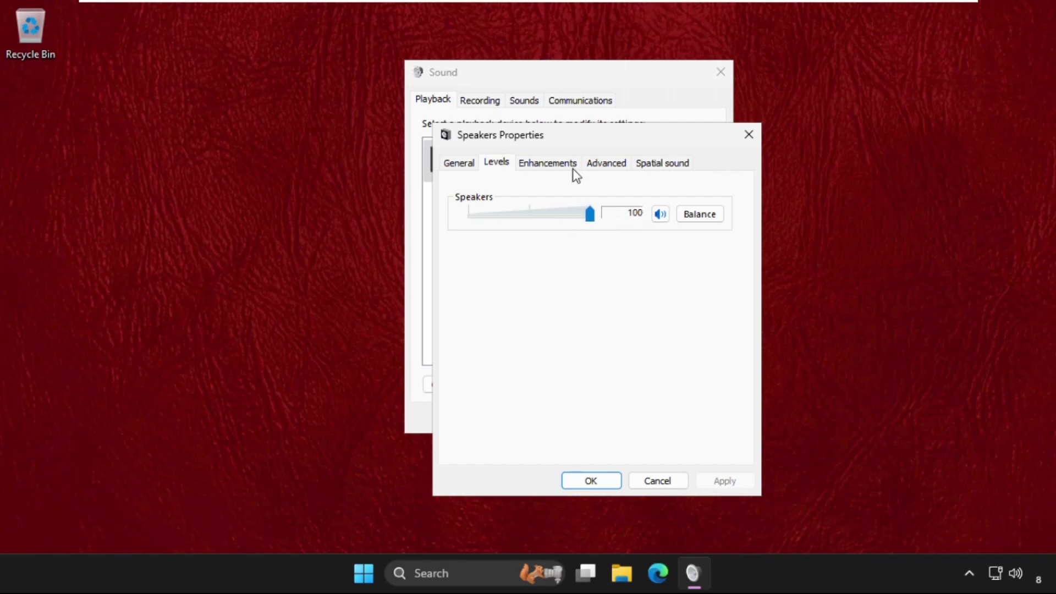
click(555, 166)
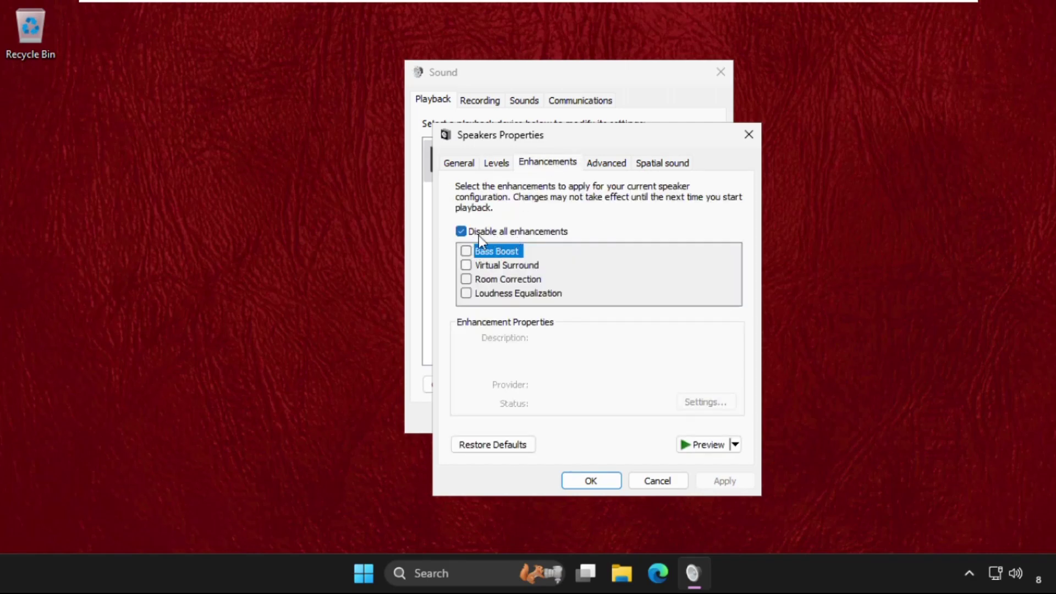
click(478, 235)
click(479, 235)
click(726, 481)
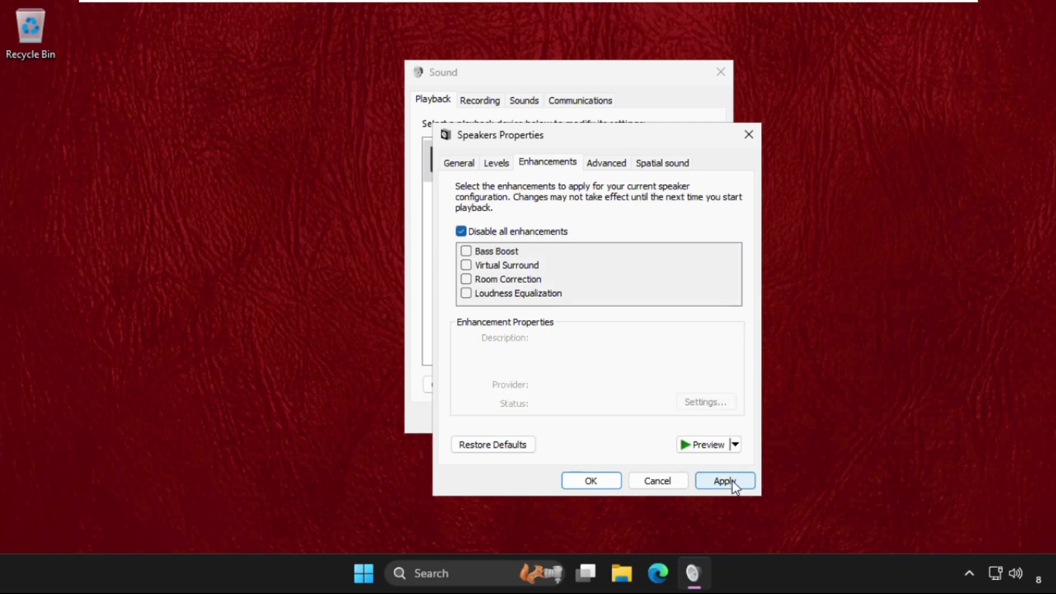
click(607, 481)
- Close Sound, open and dismiss the search panel, and open the Start button's Quick Link menu
click(575, 424)
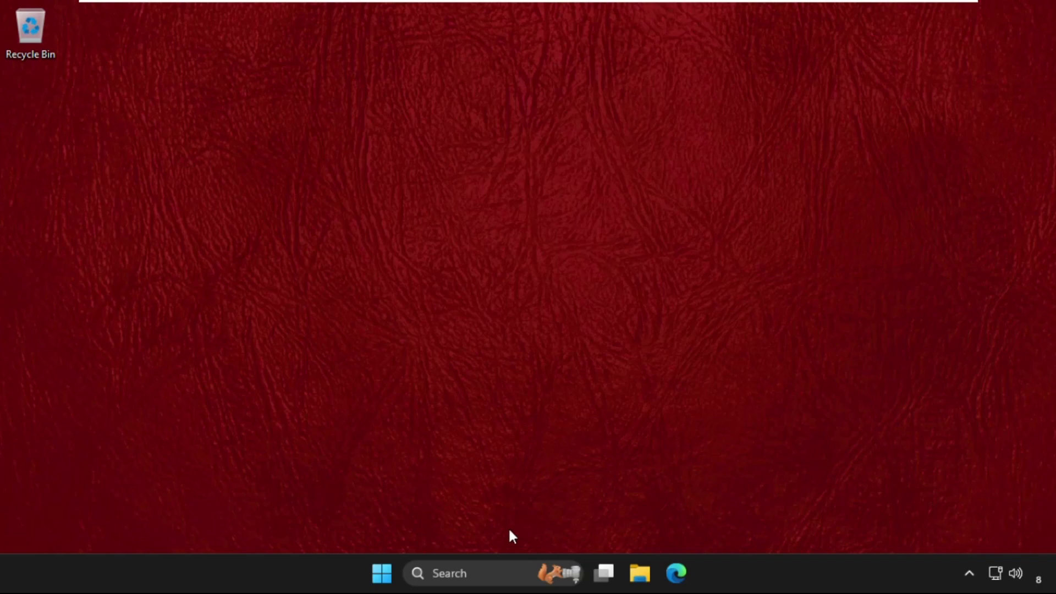
click(457, 571)
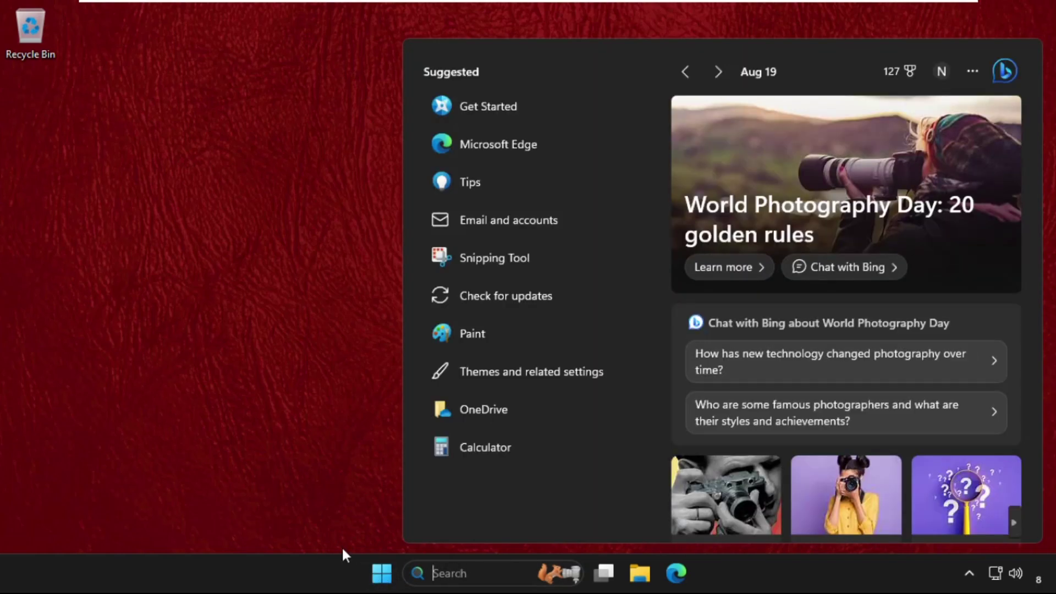
click(366, 491)
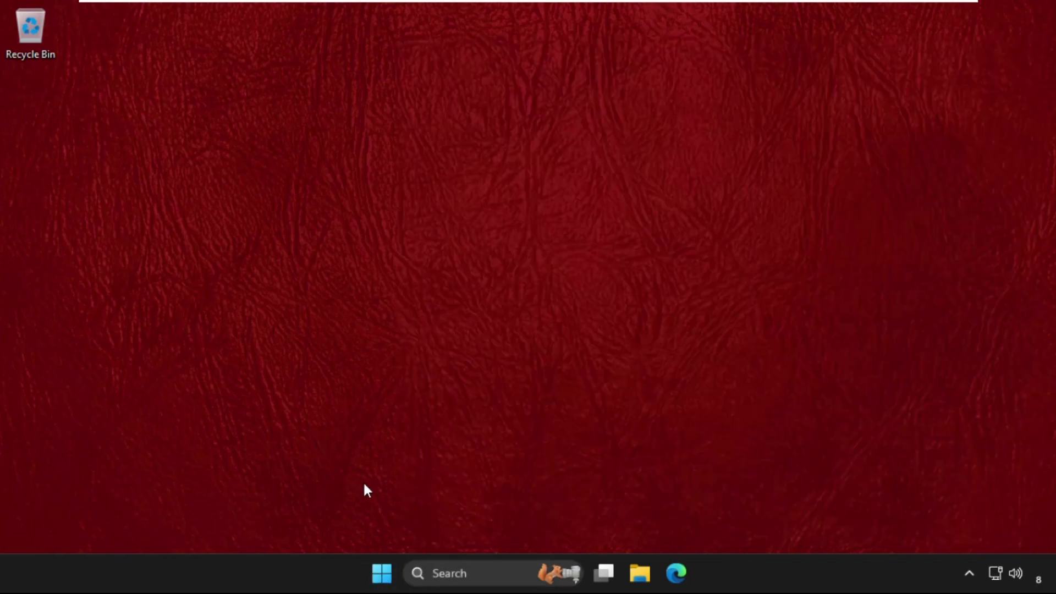
right_click(383, 572)
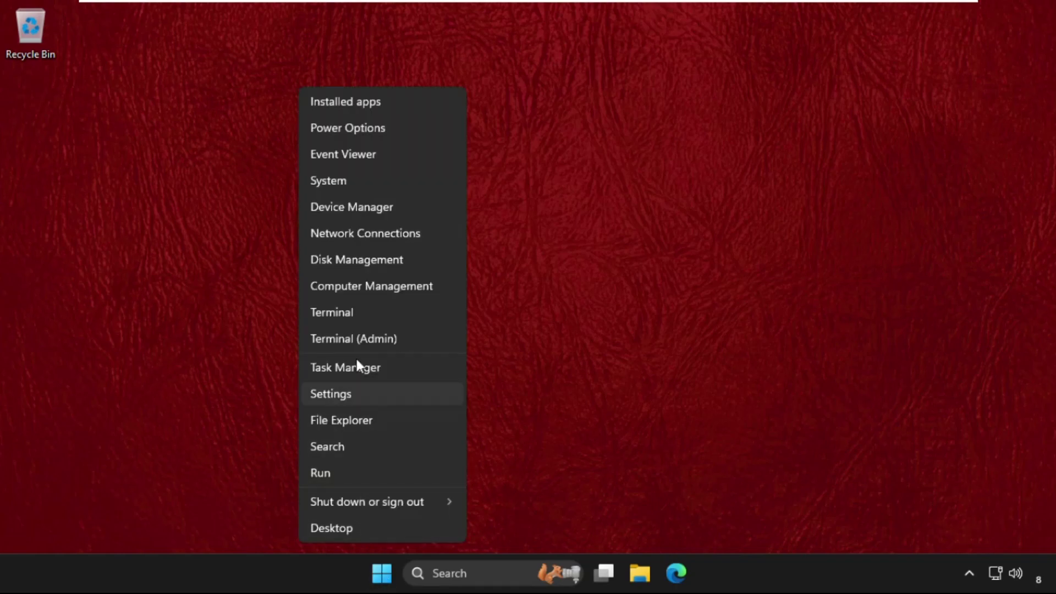
- Launch Device Manager, expand Audio inputs and outputs, and bring up the Speakers device's actions
click(354, 207)
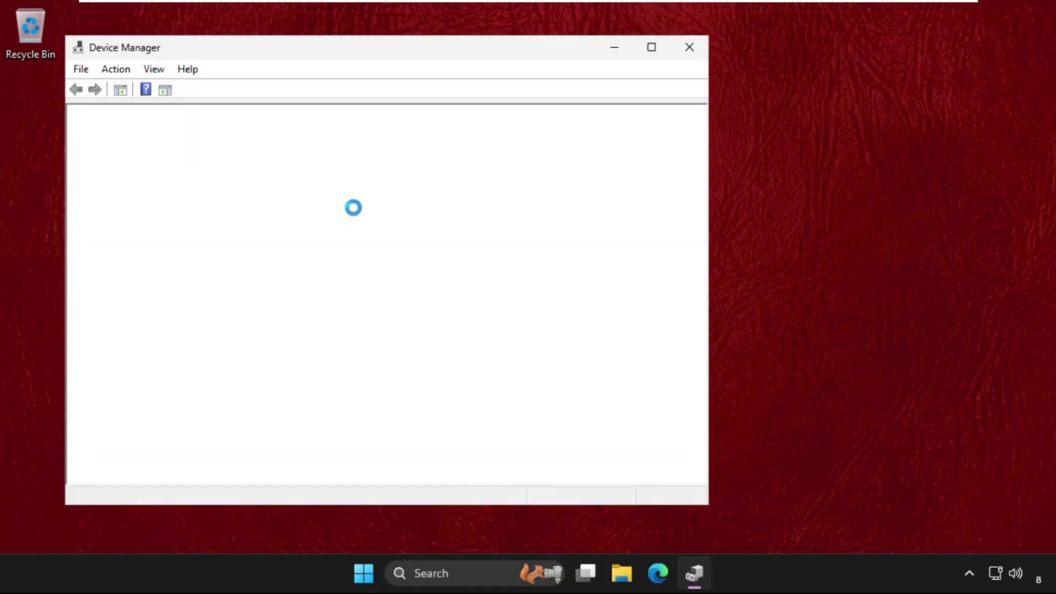
drag(129, 52, 213, 55)
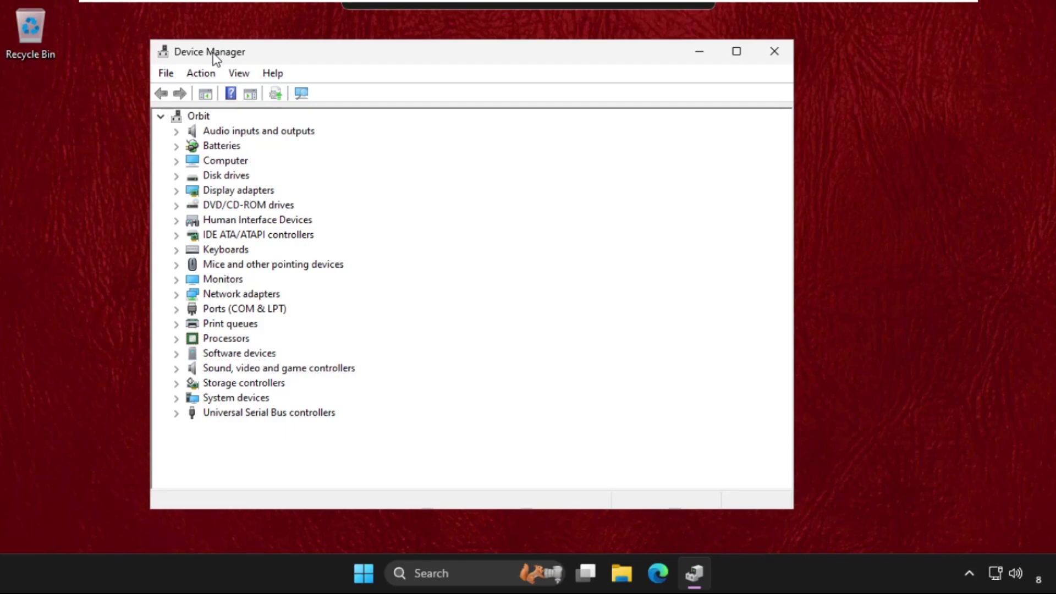
click(176, 131)
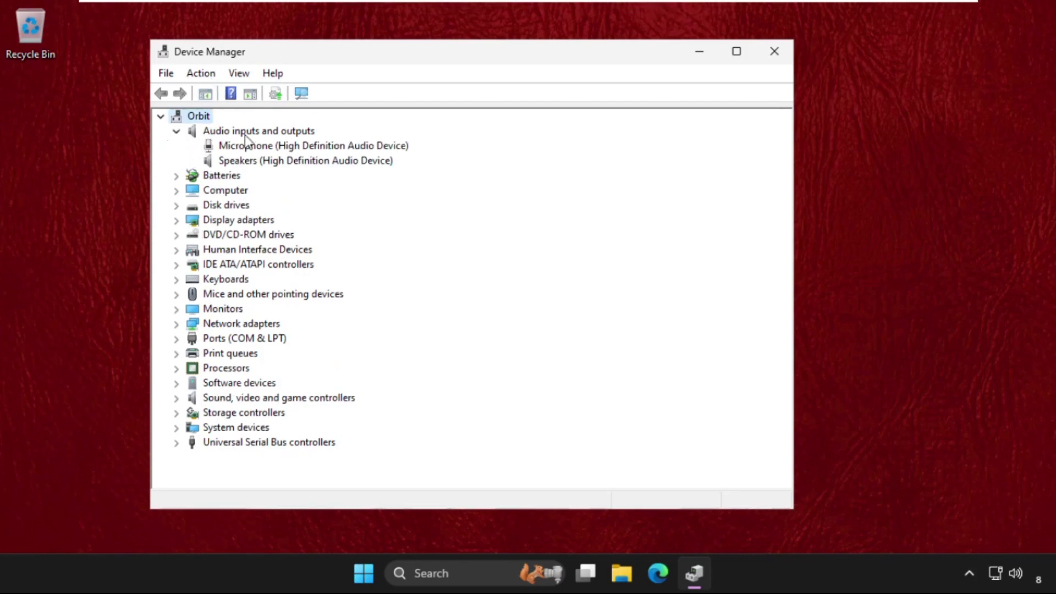
right_click(244, 162)
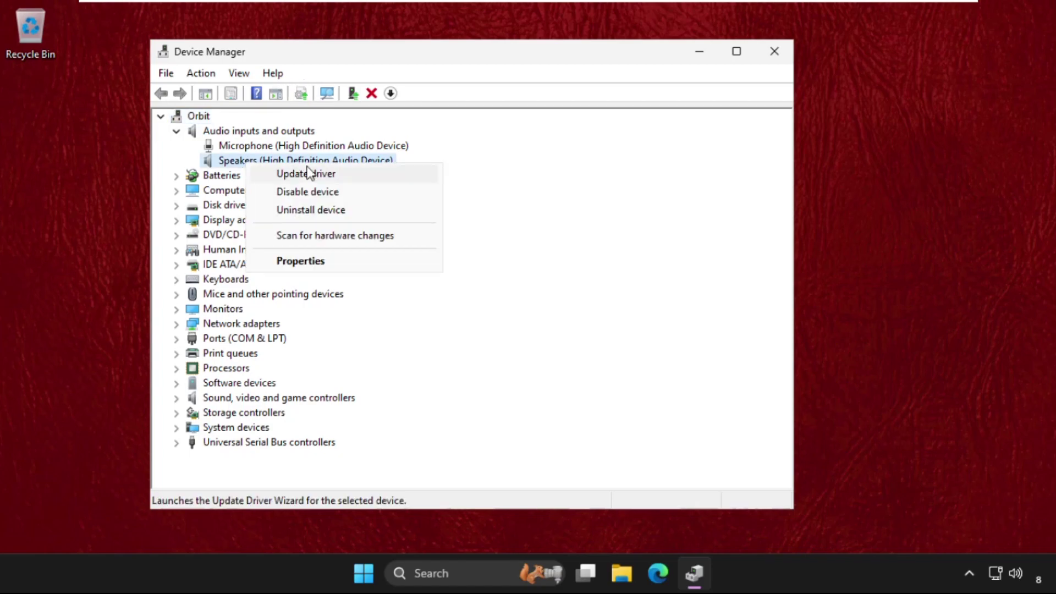
- Automatically search for a newer Speakers driver from its Properties Driver tab
click(300, 262)
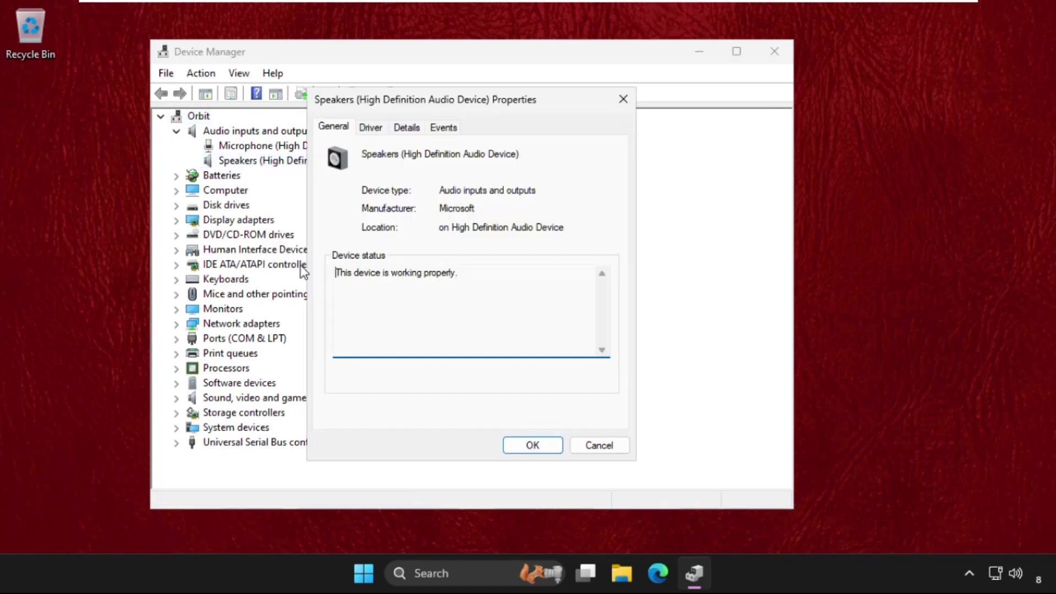
click(371, 129)
click(368, 310)
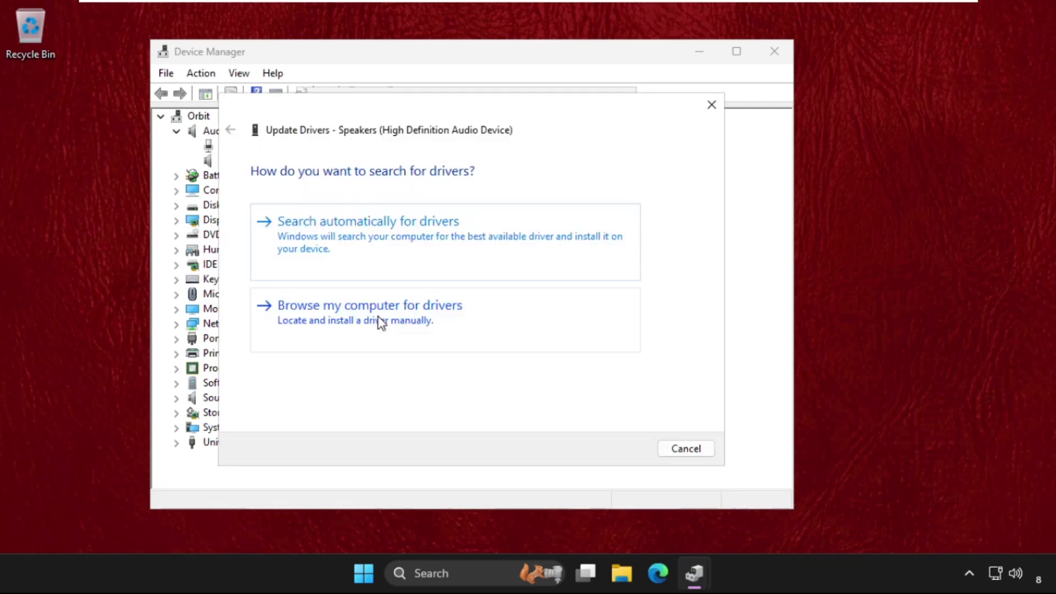
drag(401, 132, 257, 89)
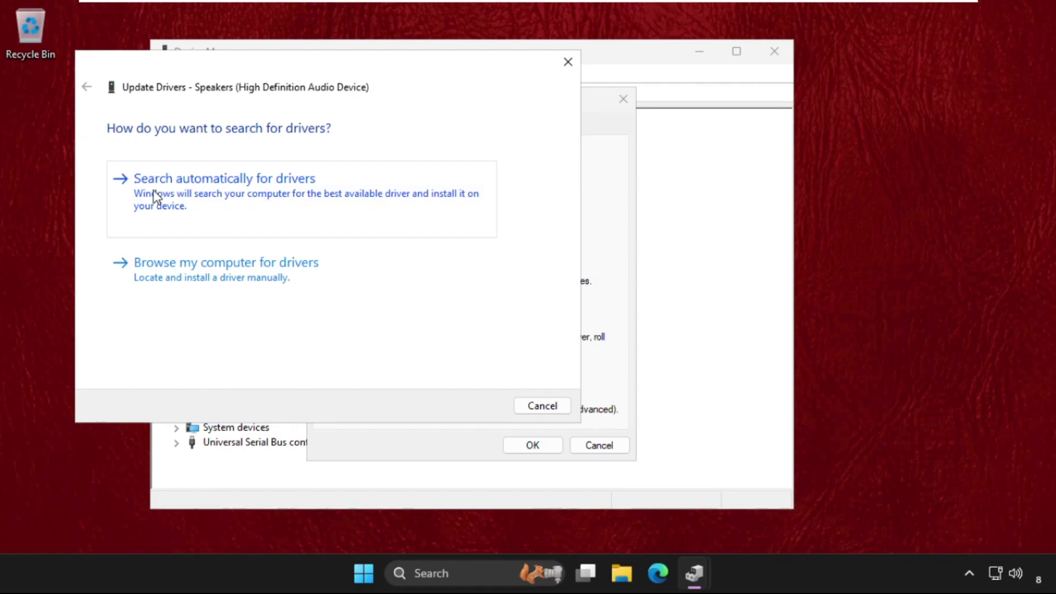
click(153, 189)
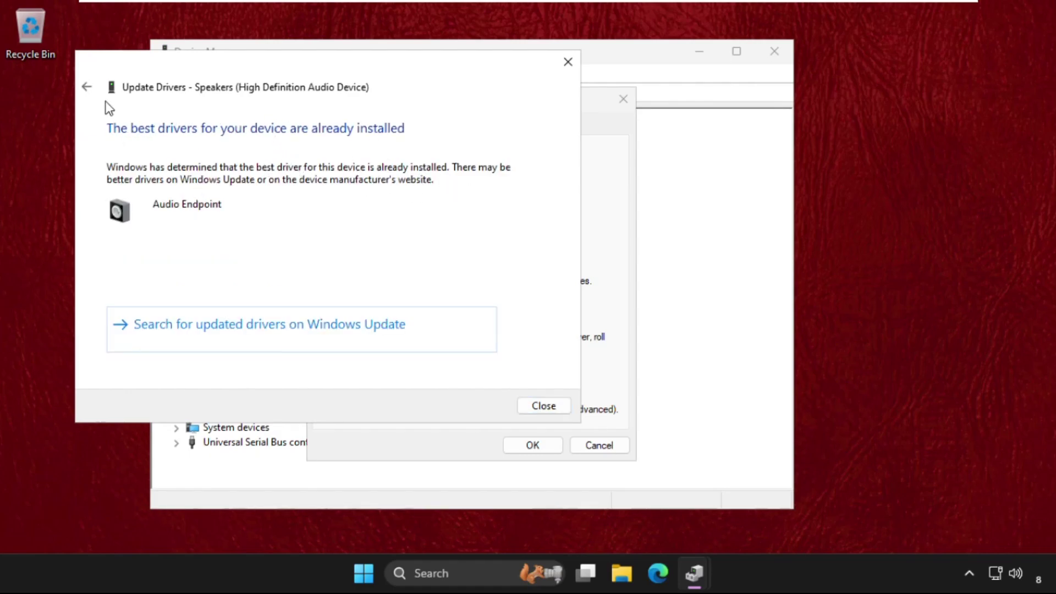
- Browse the drivers available on this computer for Speakers, then cancel
click(86, 86)
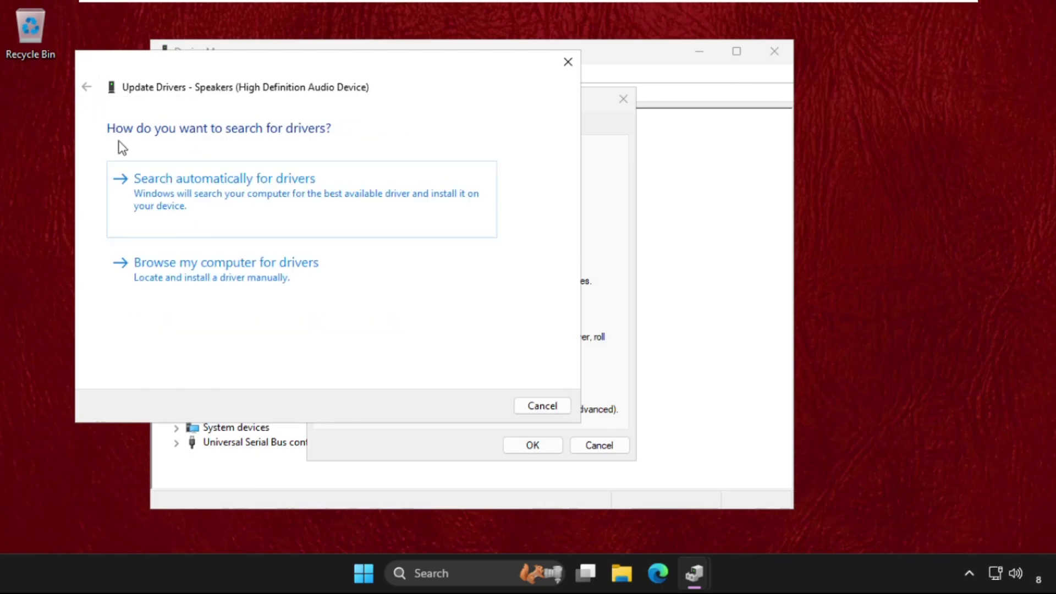
click(179, 276)
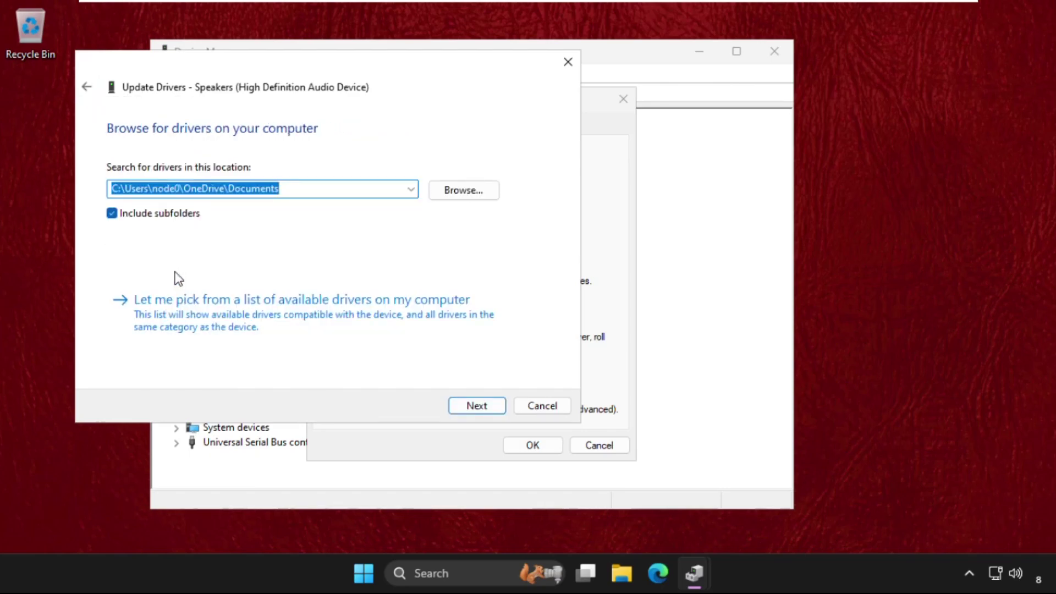
click(189, 334)
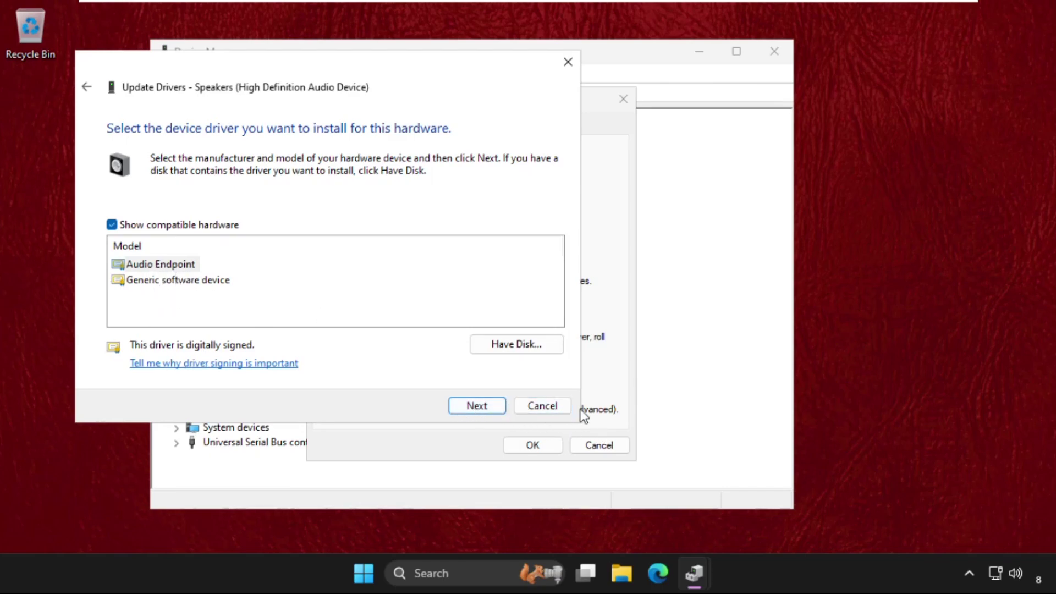
click(568, 61)
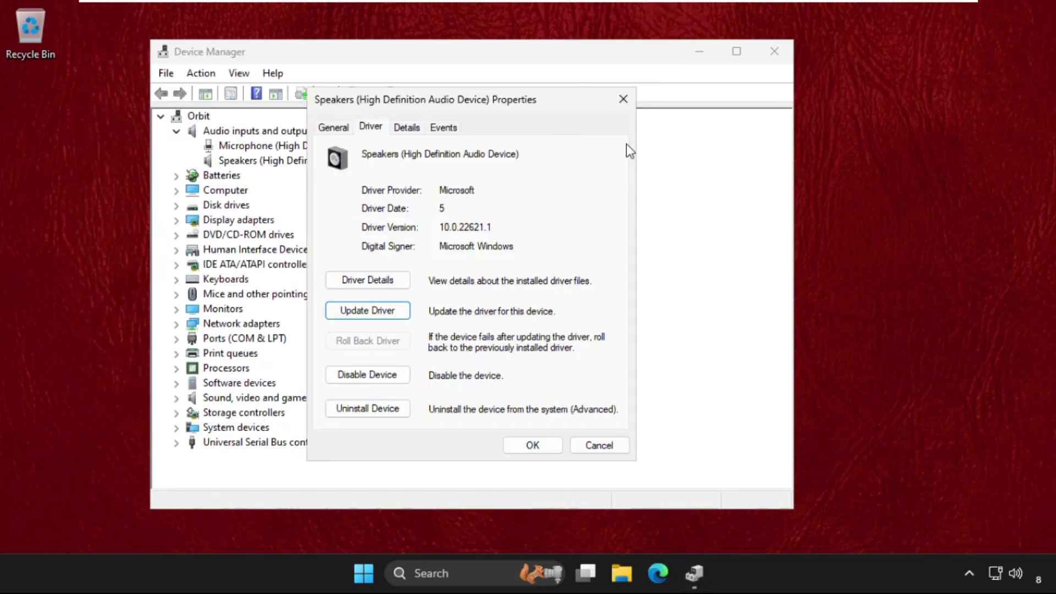
- Close Speakers Properties, auto-search for a Microphone driver update, and close the result
click(627, 98)
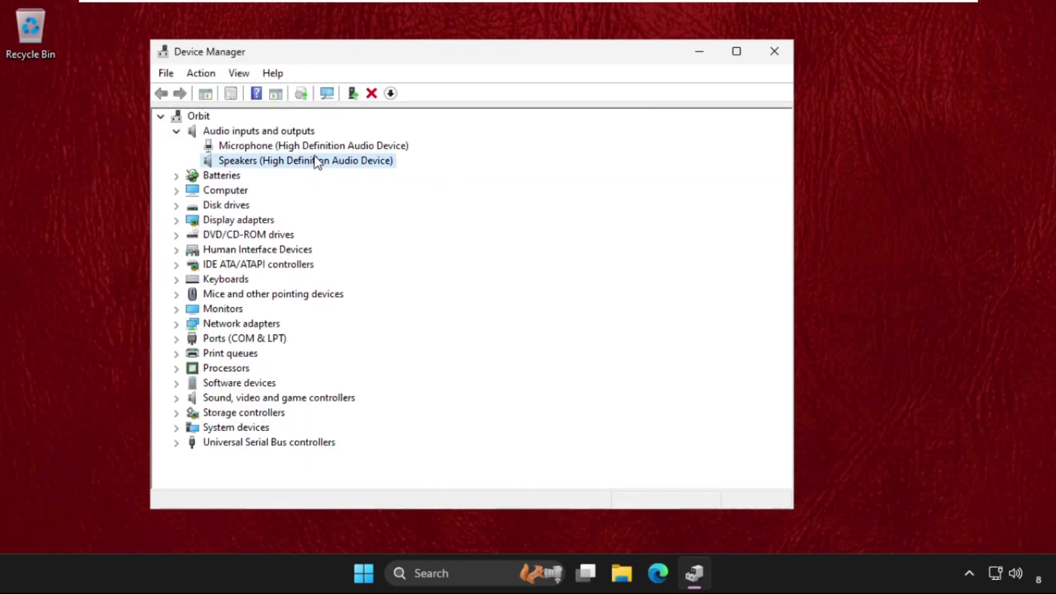
right_click(242, 146)
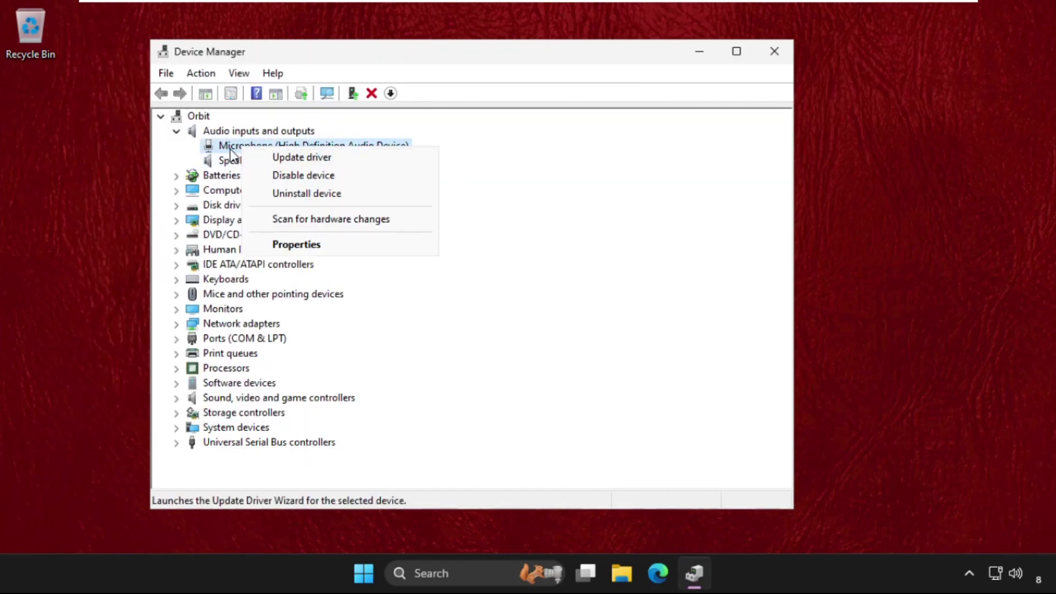
click(299, 158)
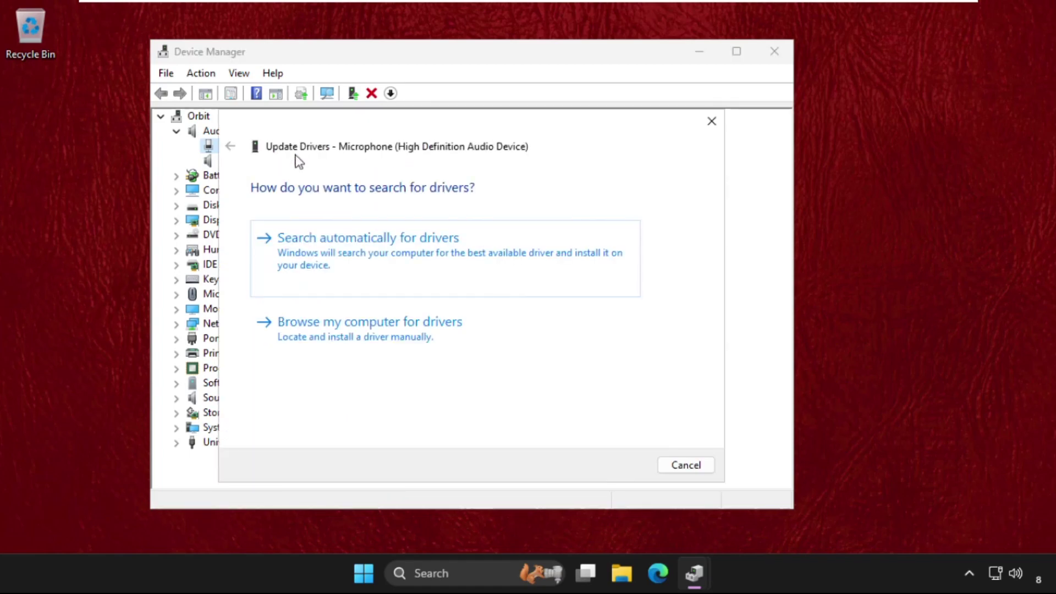
click(323, 271)
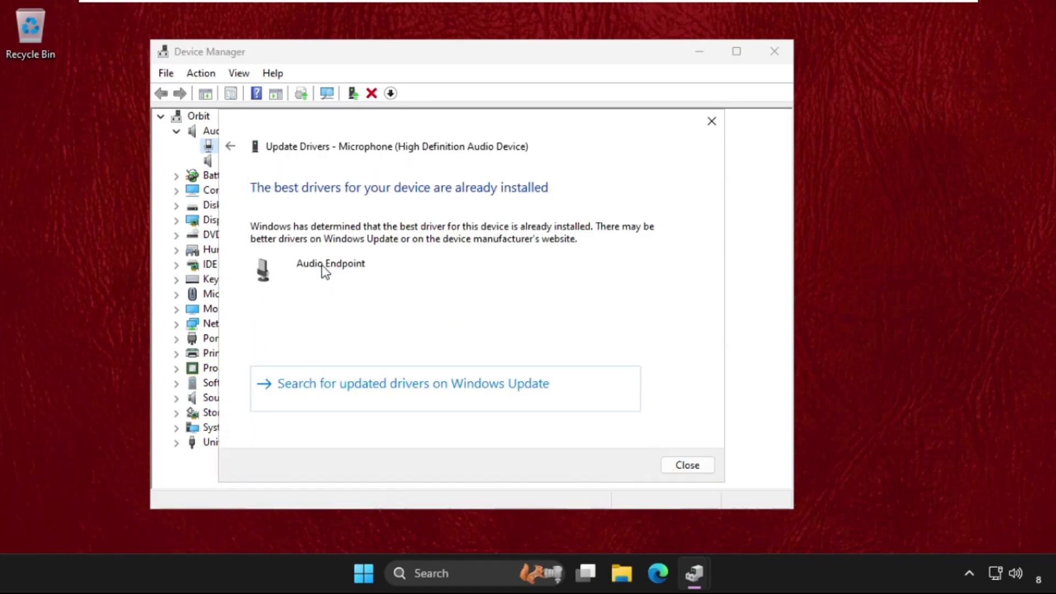
click(709, 124)
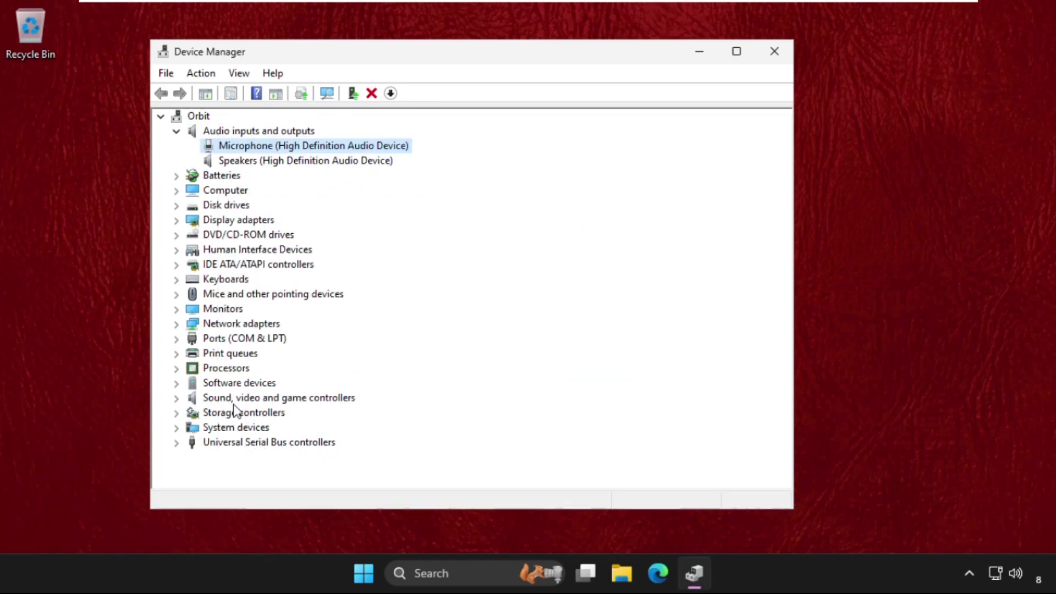
- Under Sound, video and game controllers, auto-search for a High Definition Audio Device driver
click(176, 397)
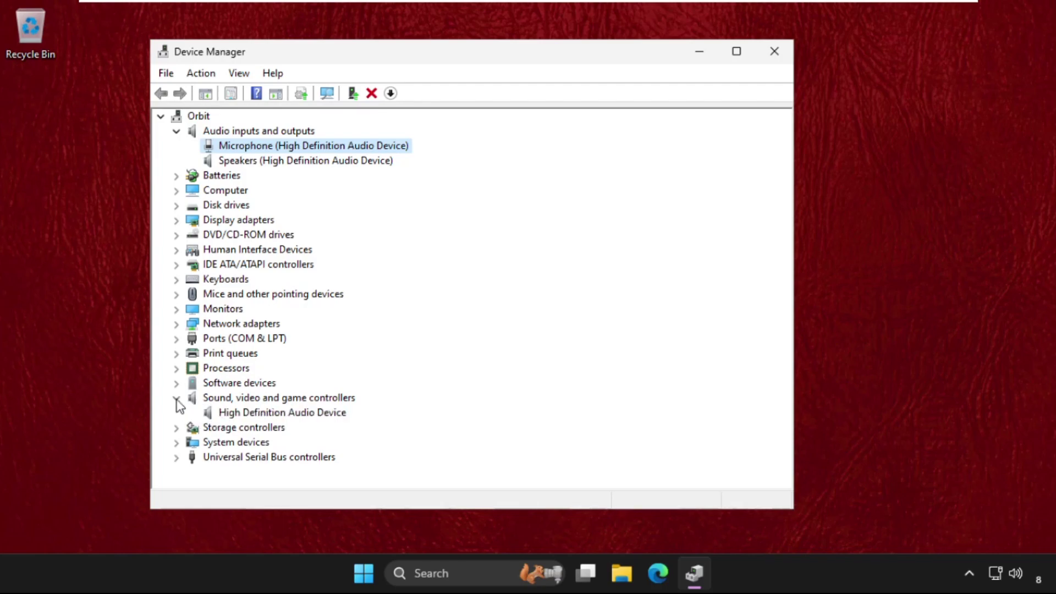
right_click(272, 413)
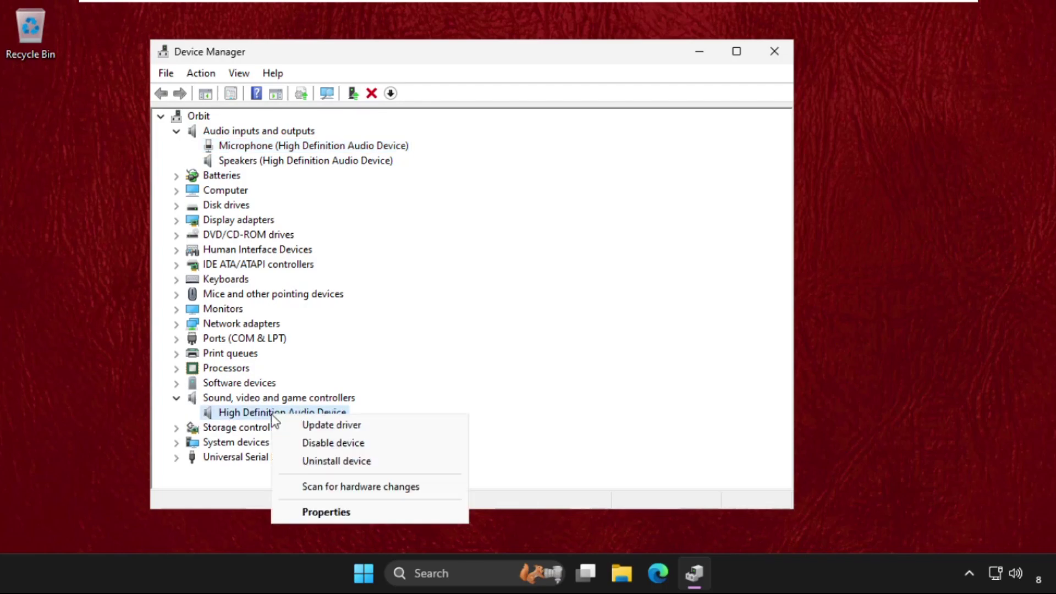
click(327, 513)
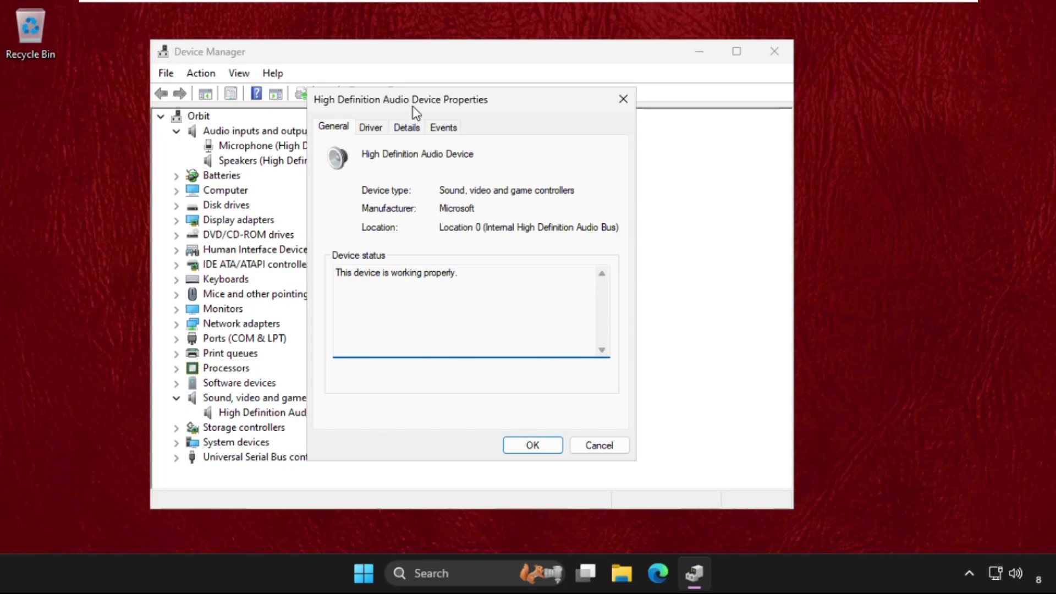
drag(413, 110, 703, 105)
click(659, 122)
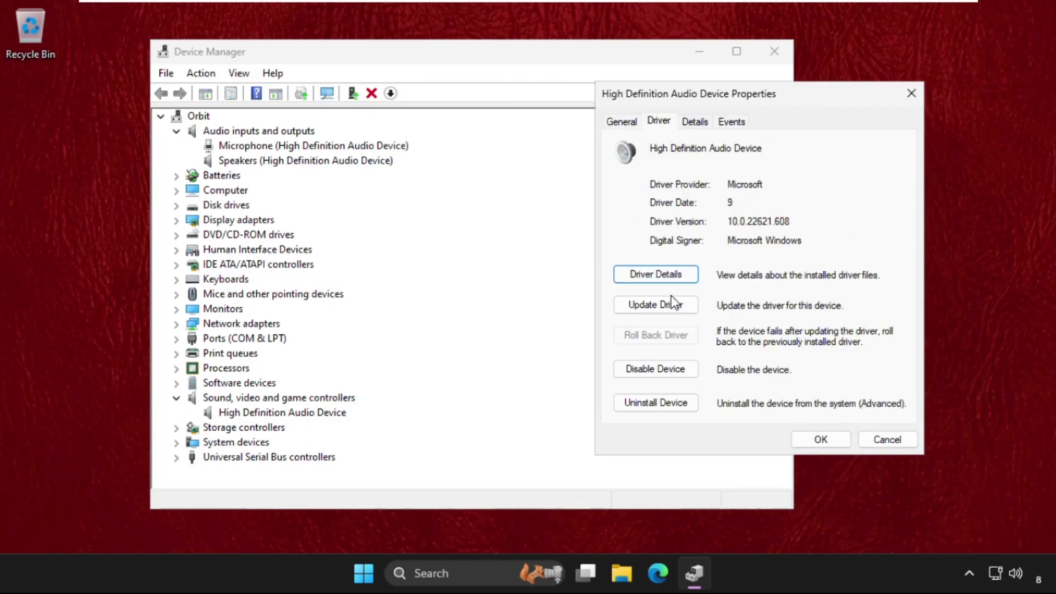
click(670, 312)
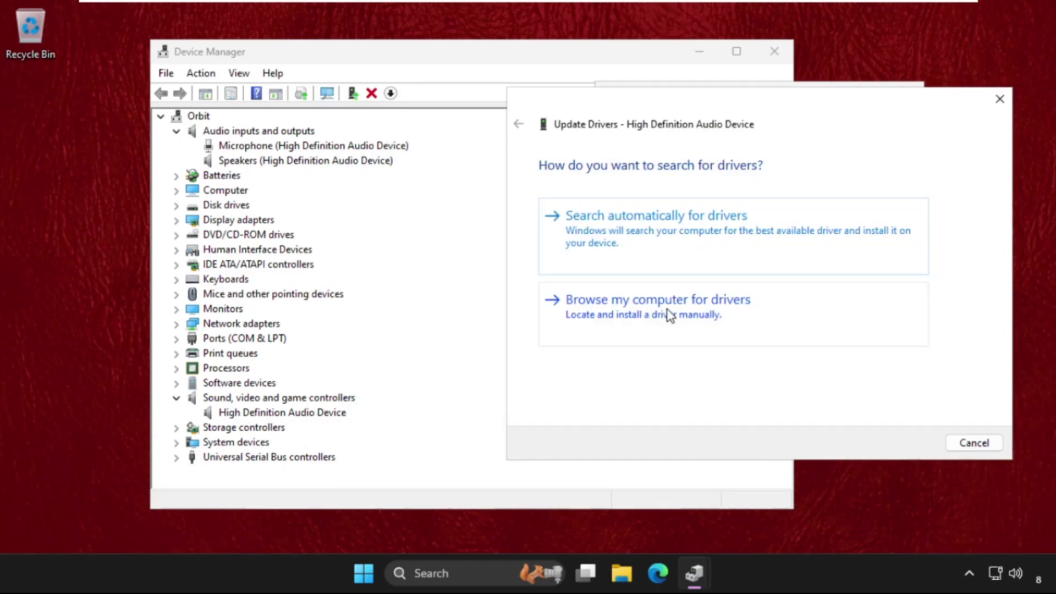
click(664, 250)
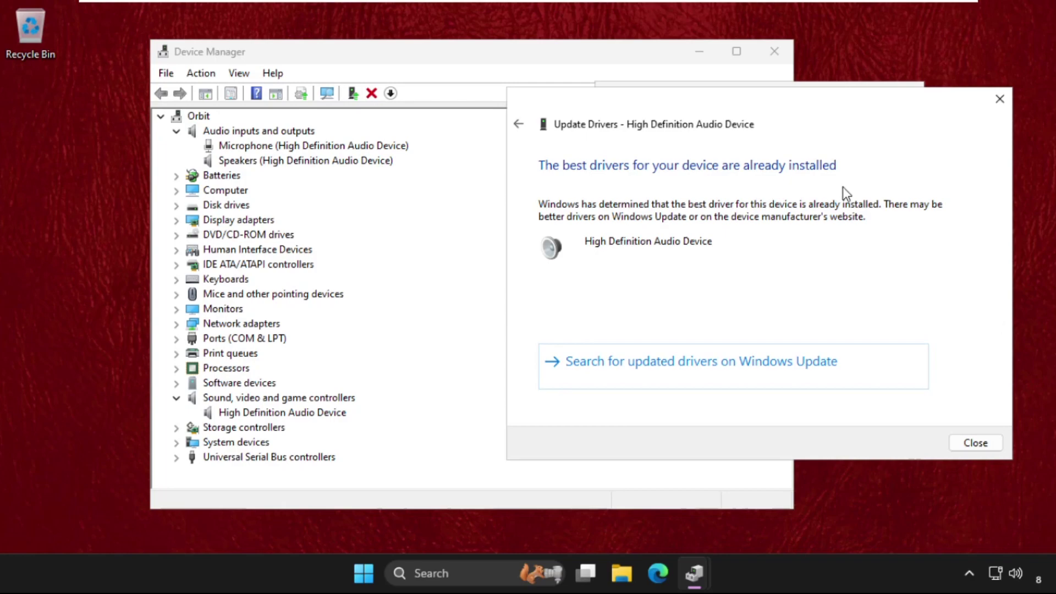
- Close the update result, the device properties, and Device Manager
click(999, 99)
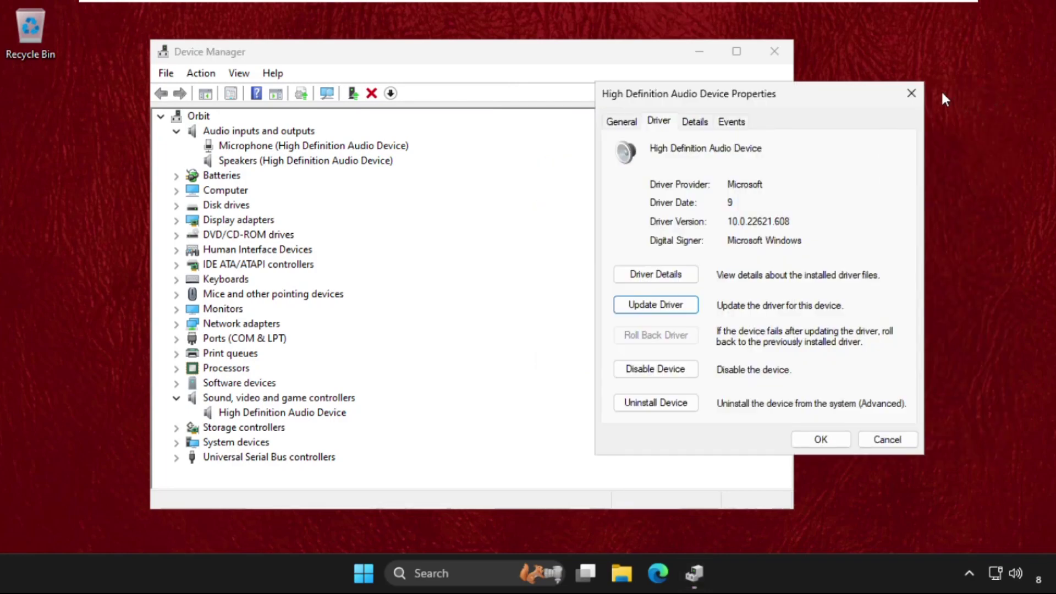
click(909, 94)
click(773, 51)
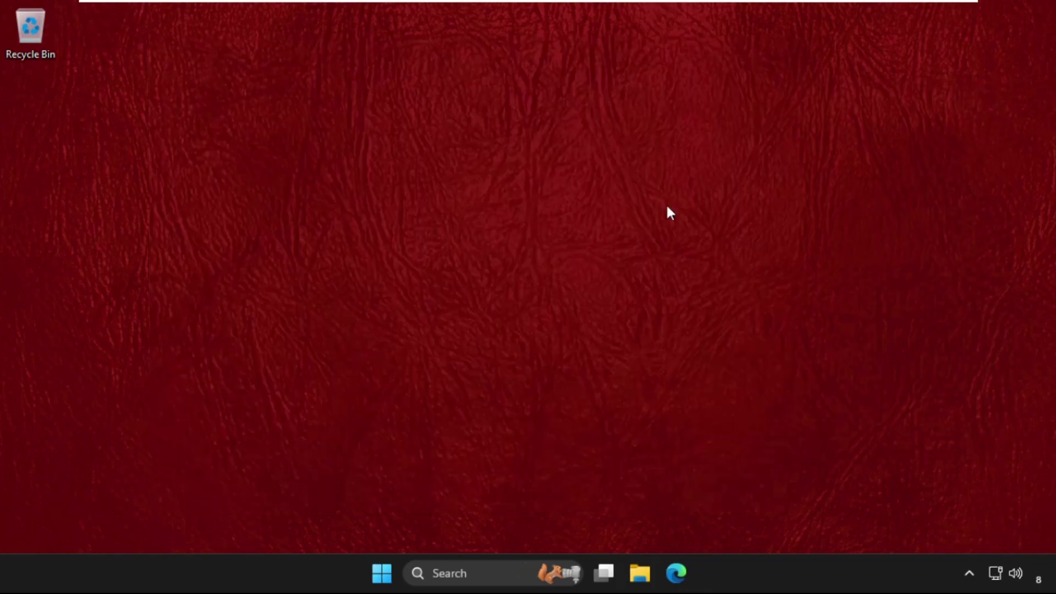
- Open the Start menu and show its power options, including Restart
click(383, 574)
click(732, 517)
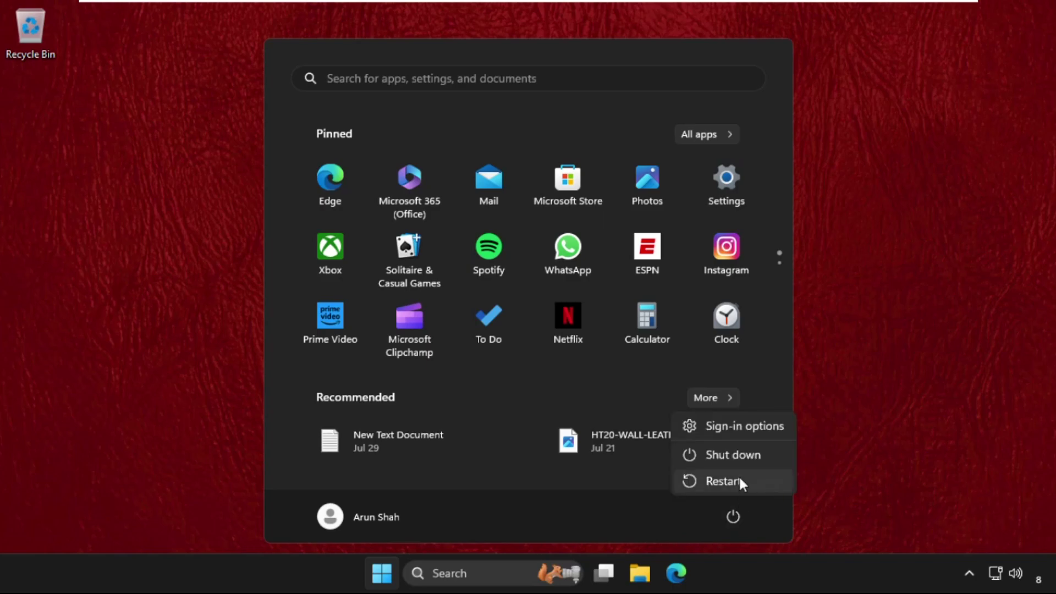